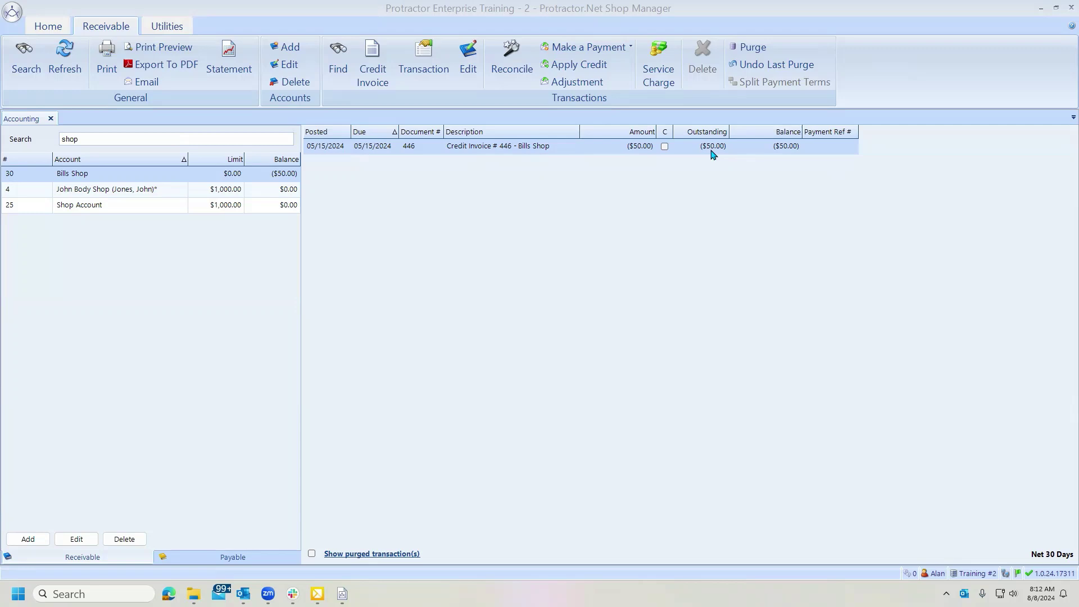
- Post a $50.00 'refund' adjustment to AR/AP Adjustment for Bills Shop, dated 08/08/2024
left_click(595, 85)
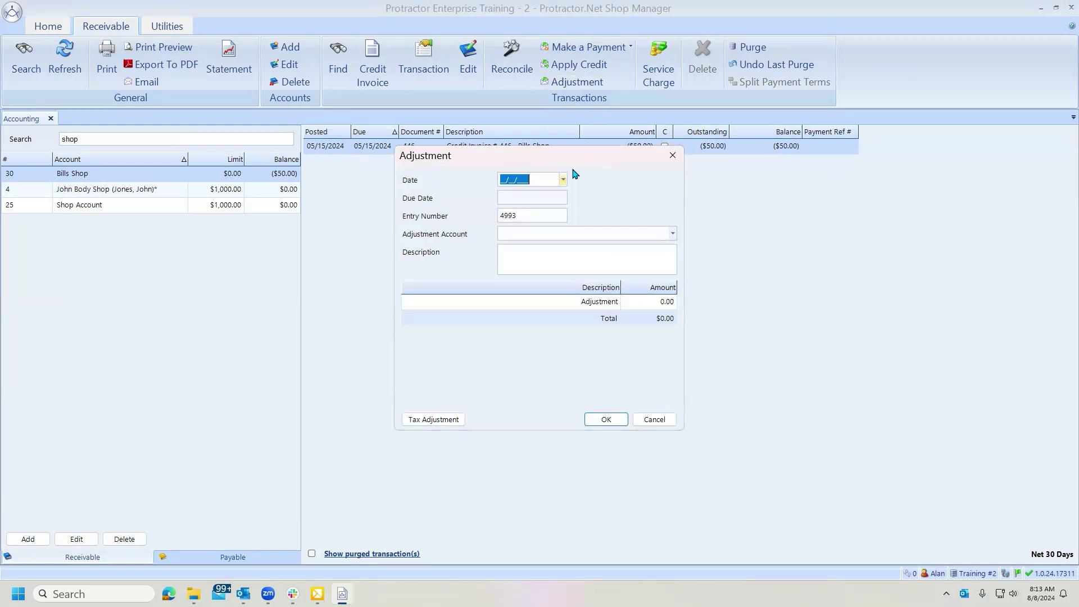
left_click(562, 180)
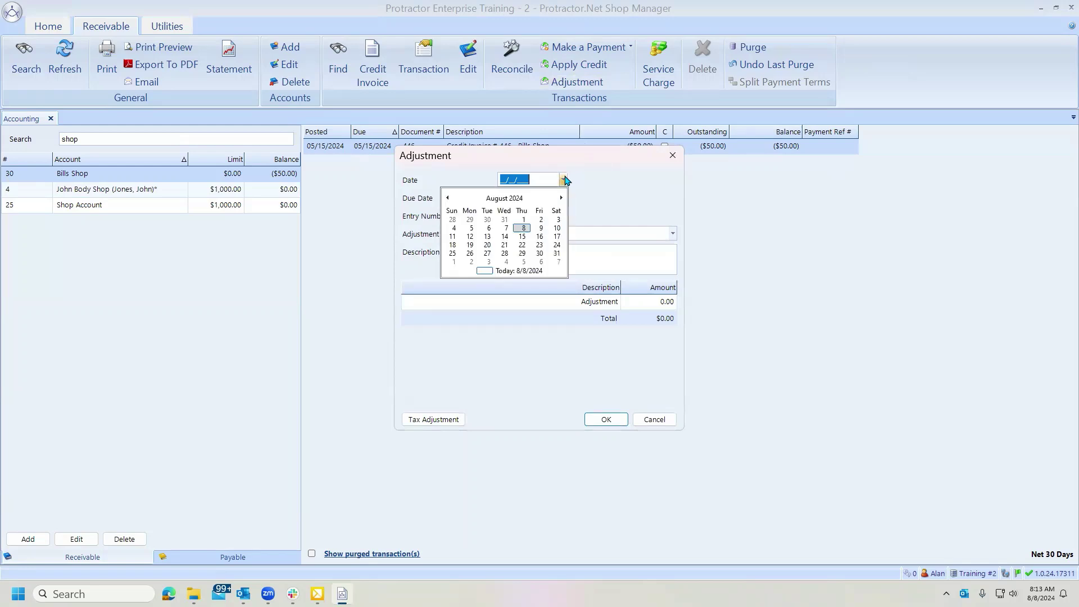
left_click(527, 228)
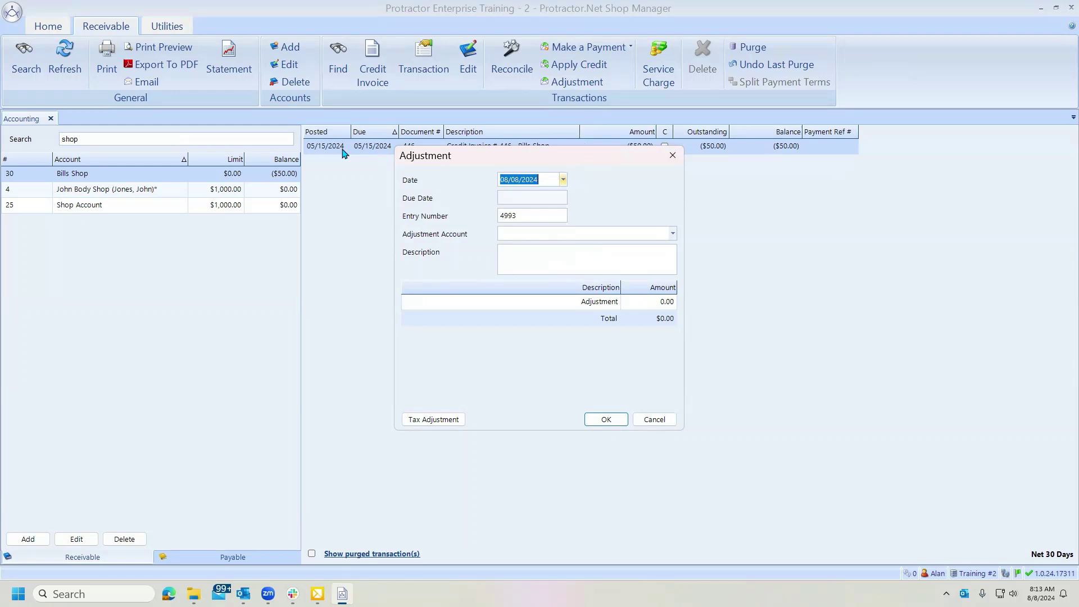
left_click(600, 237)
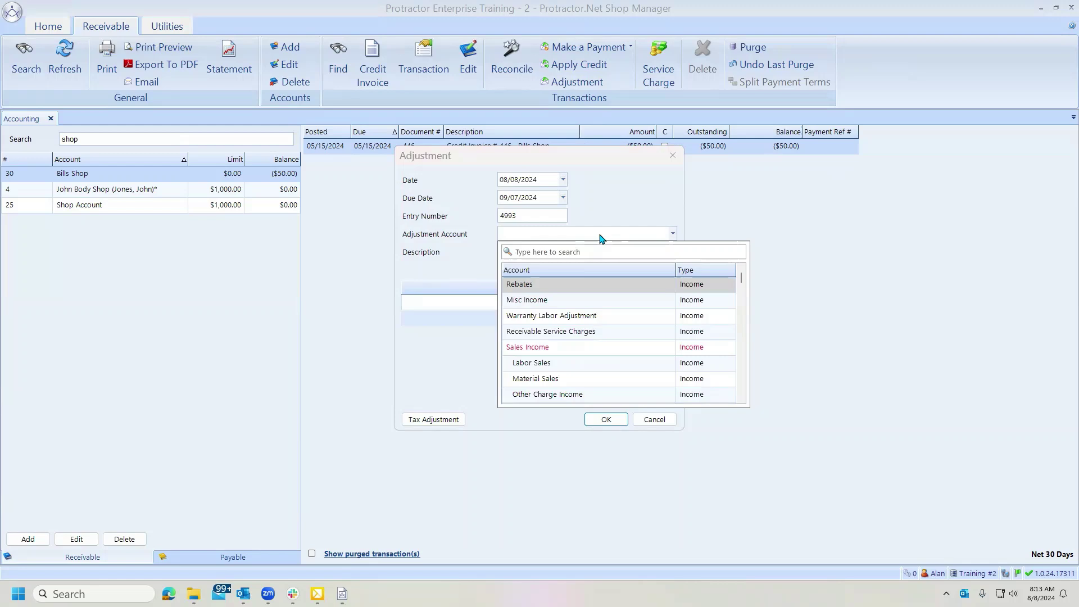
type("a")
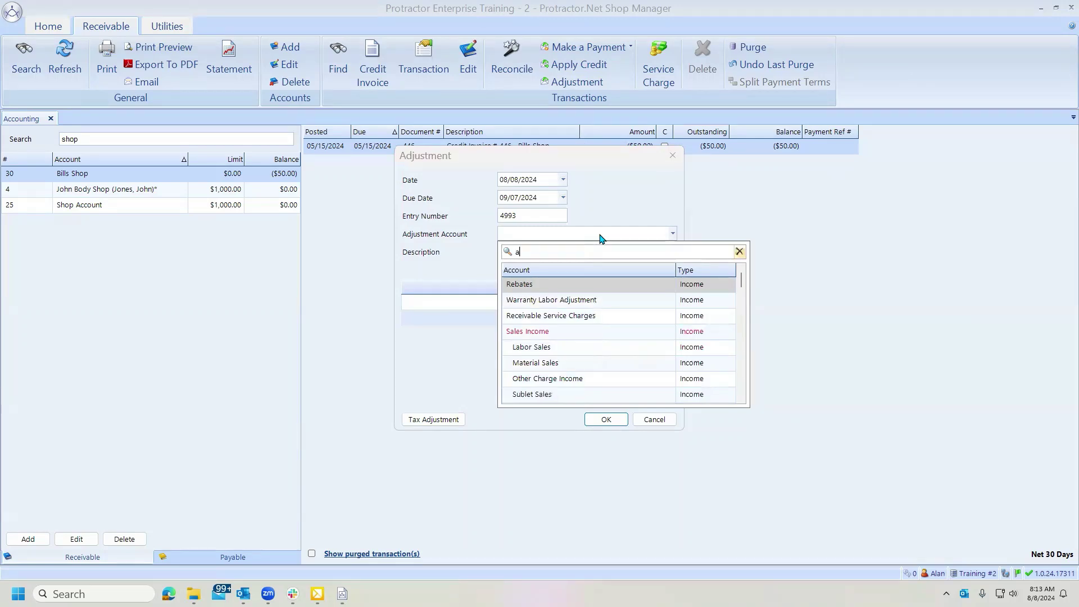
type("r")
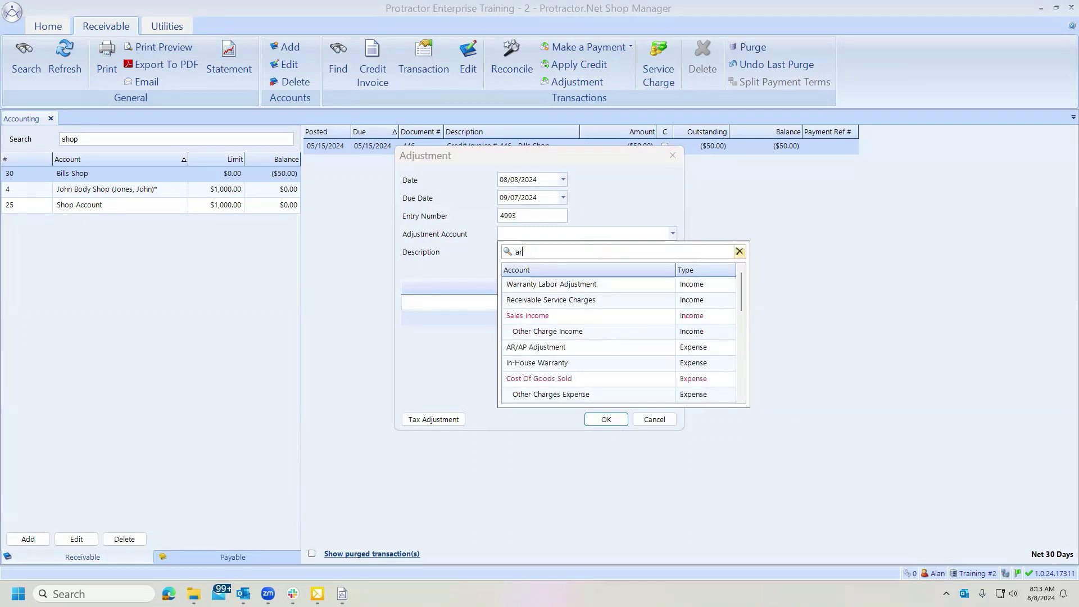
left_click(636, 348)
left_click(562, 259)
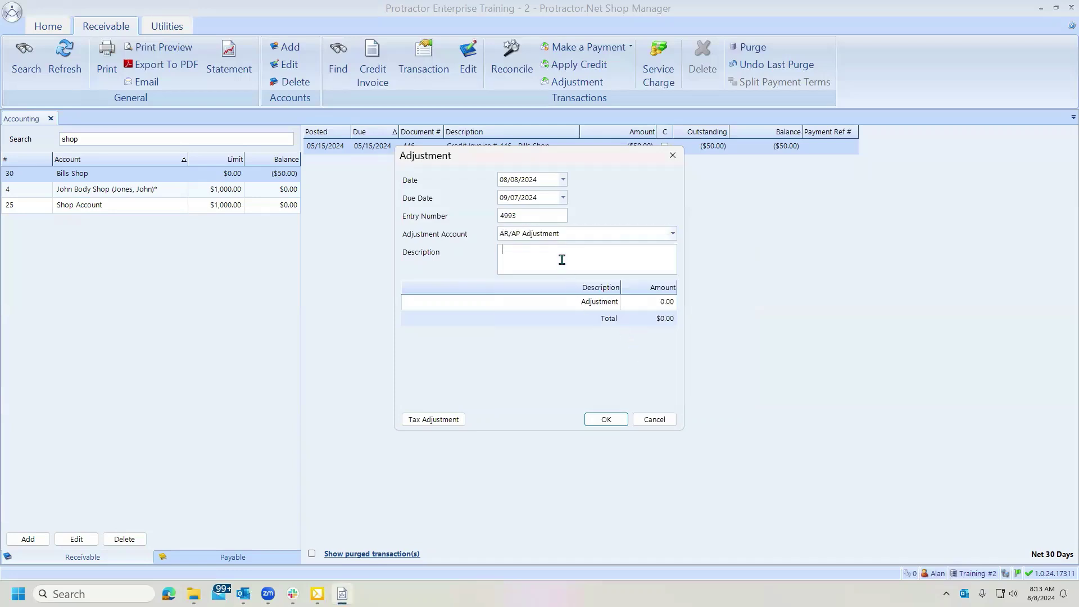
type("refund")
left_click(635, 302)
type("50")
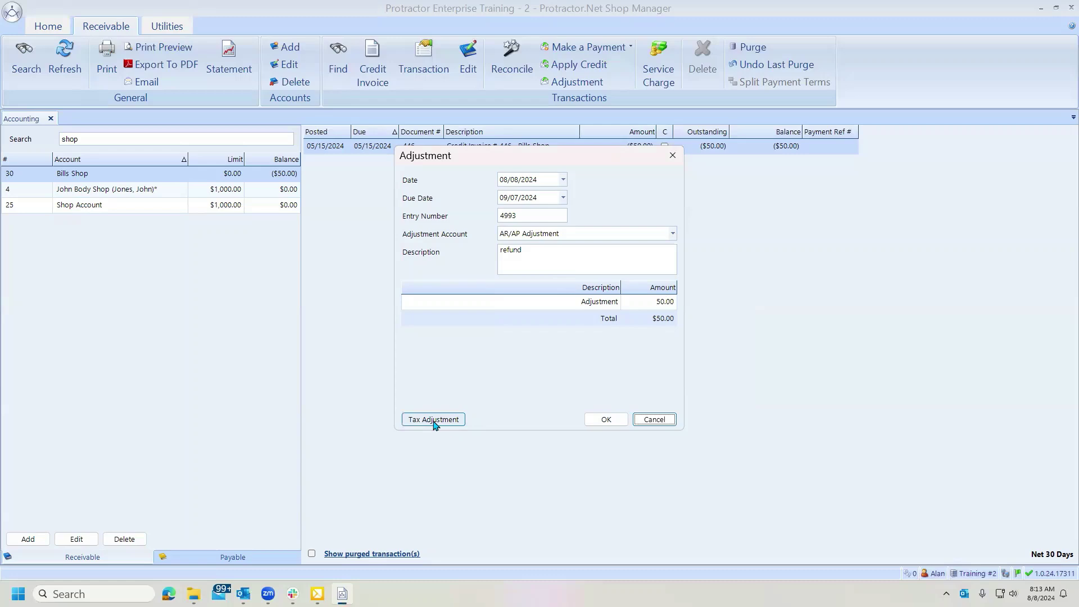
left_click(595, 421)
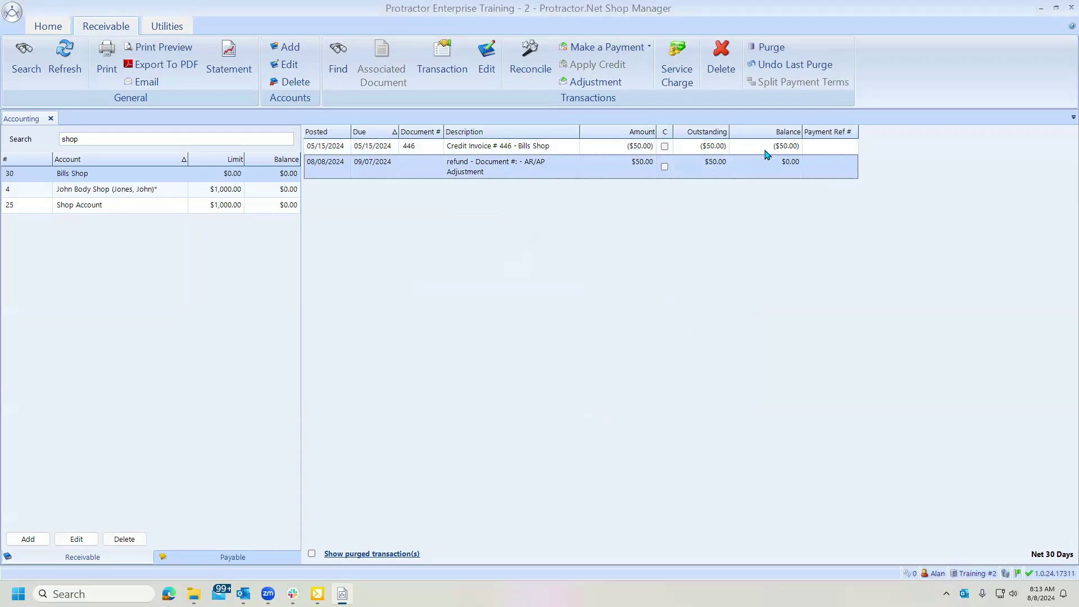
- Apply Credit Invoice 446 against the $50.00 refund adjustment and save
left_click(612, 147)
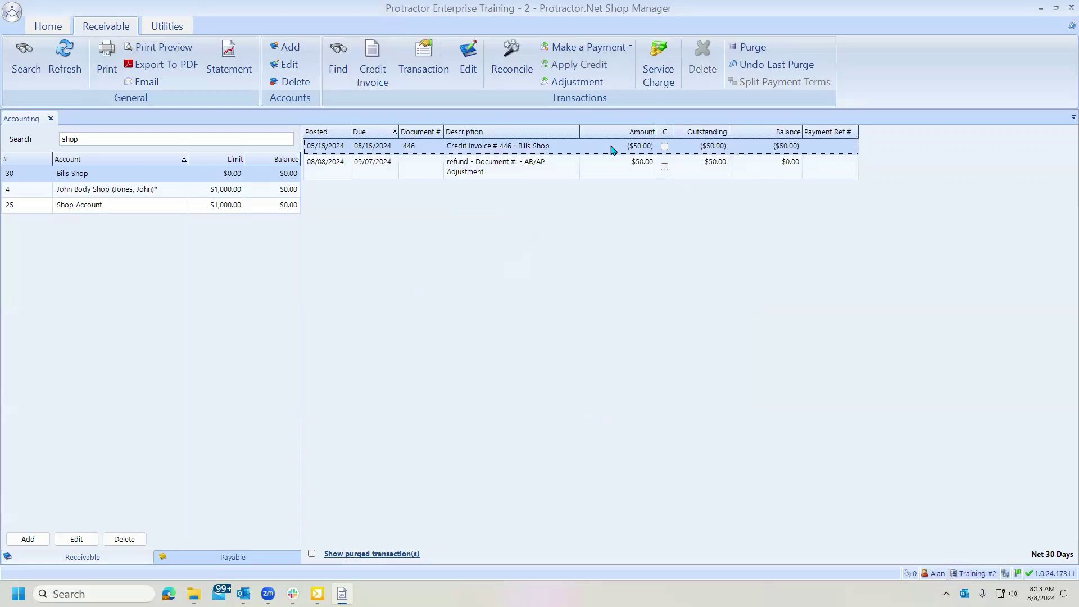
left_click(596, 64)
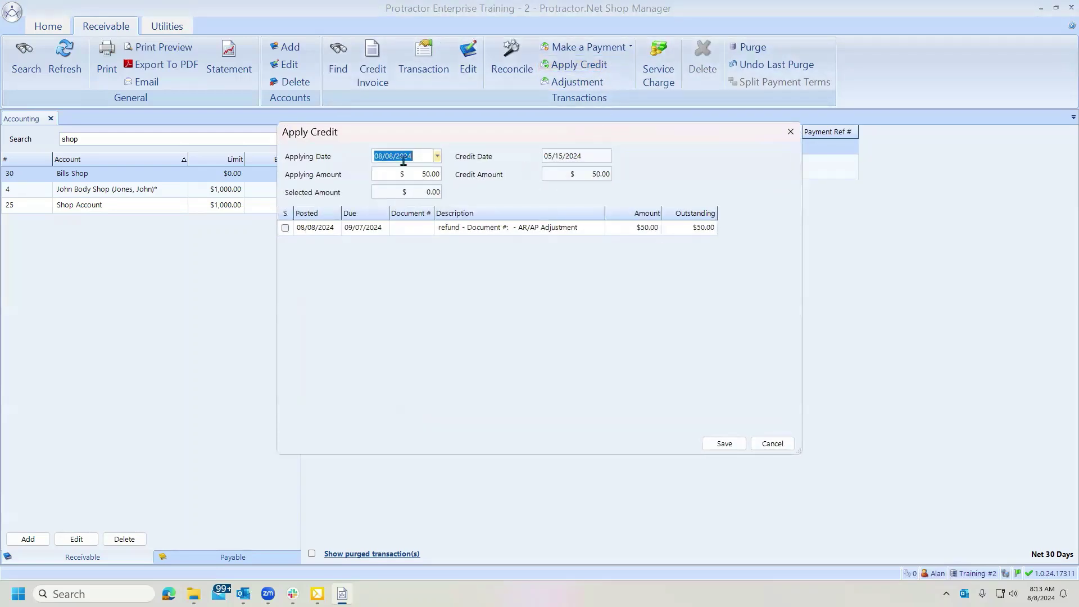
left_click(286, 228)
left_click(724, 445)
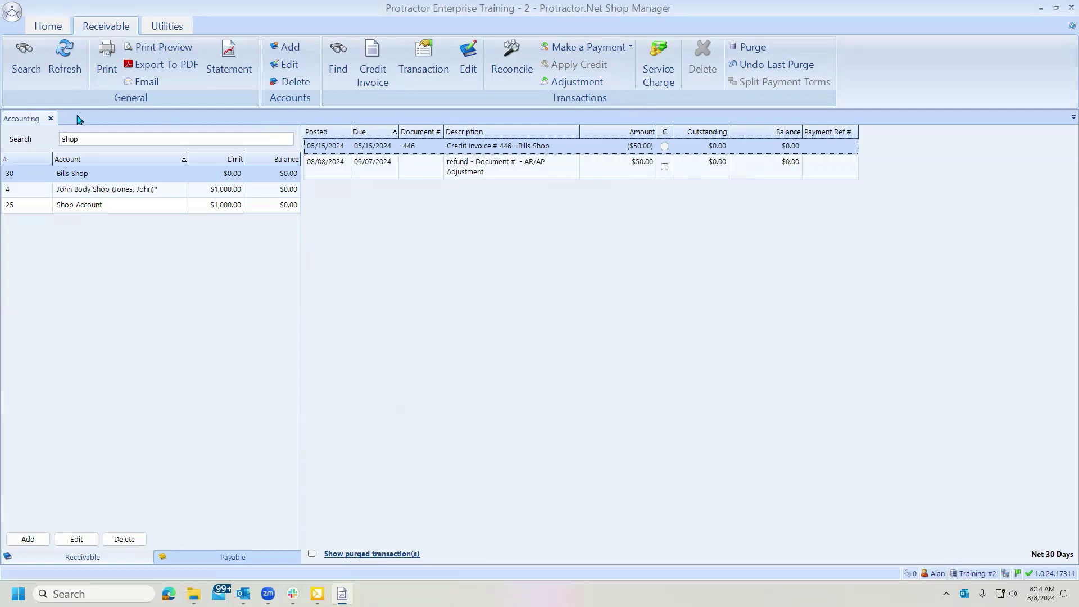
- Close Accounting and filter the General Ledger to the AR/AP Adjustment account with 'ar/'
left_click(50, 118)
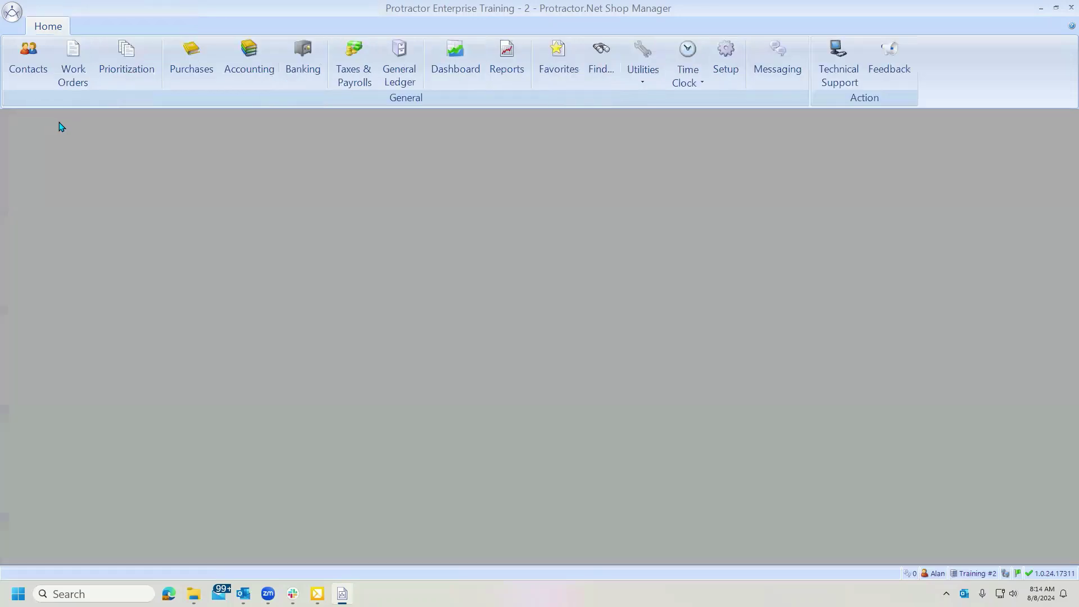
left_click(384, 78)
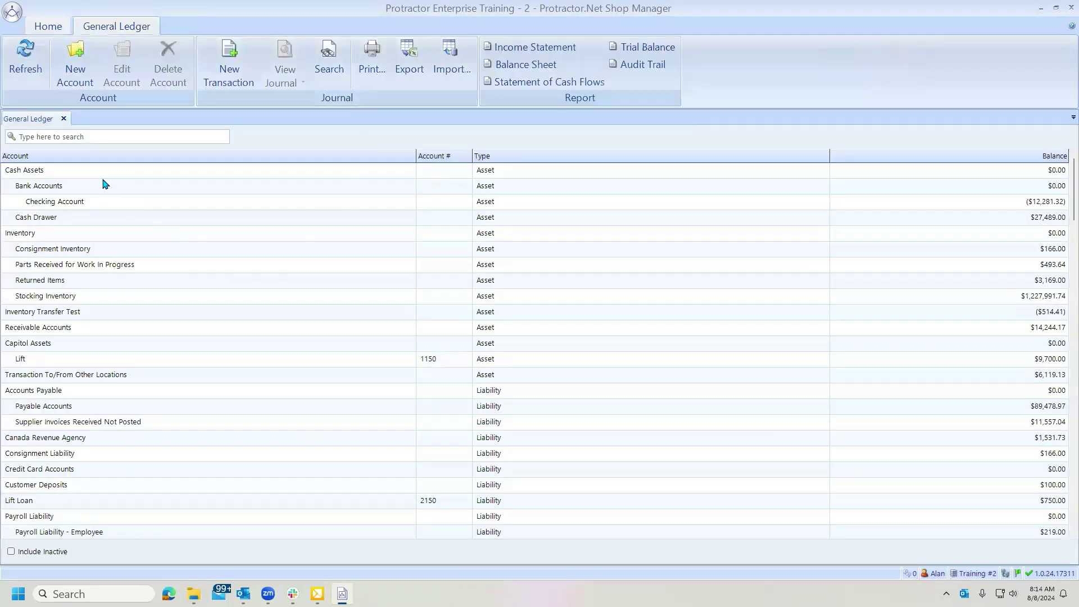
left_click(93, 137)
type("a")
type("r/a")
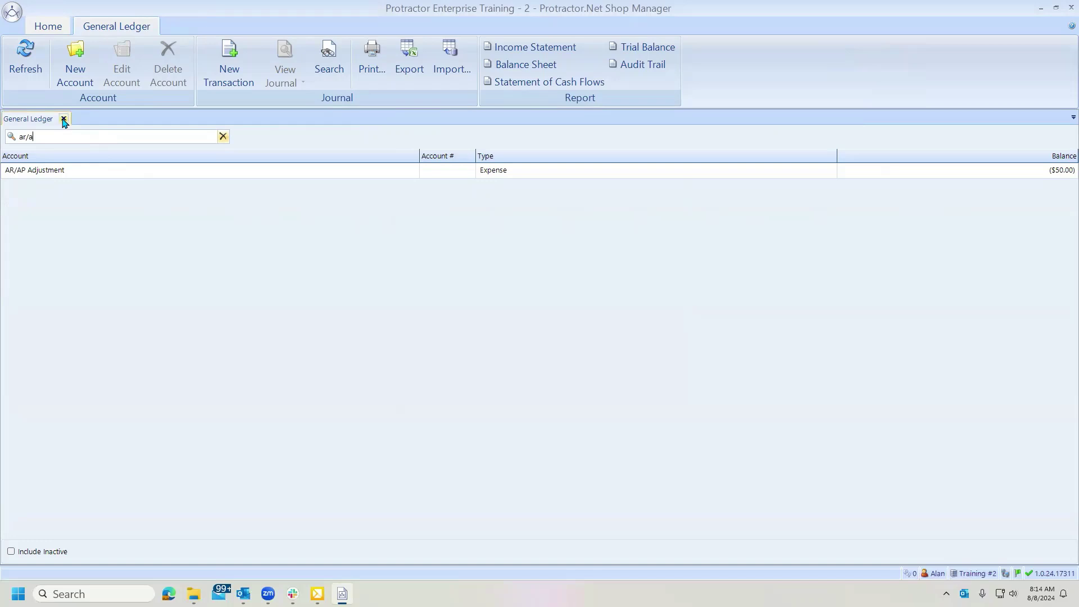
left_click(48, 27)
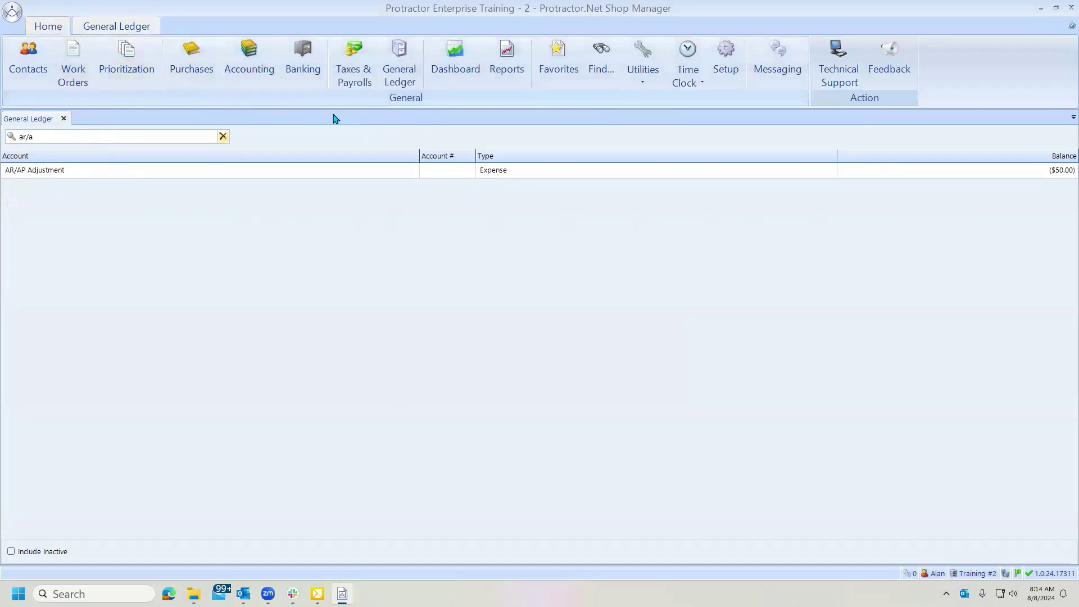
- Start a Cash Paid Out entry dated today with the vendor set to None
left_click(642, 80)
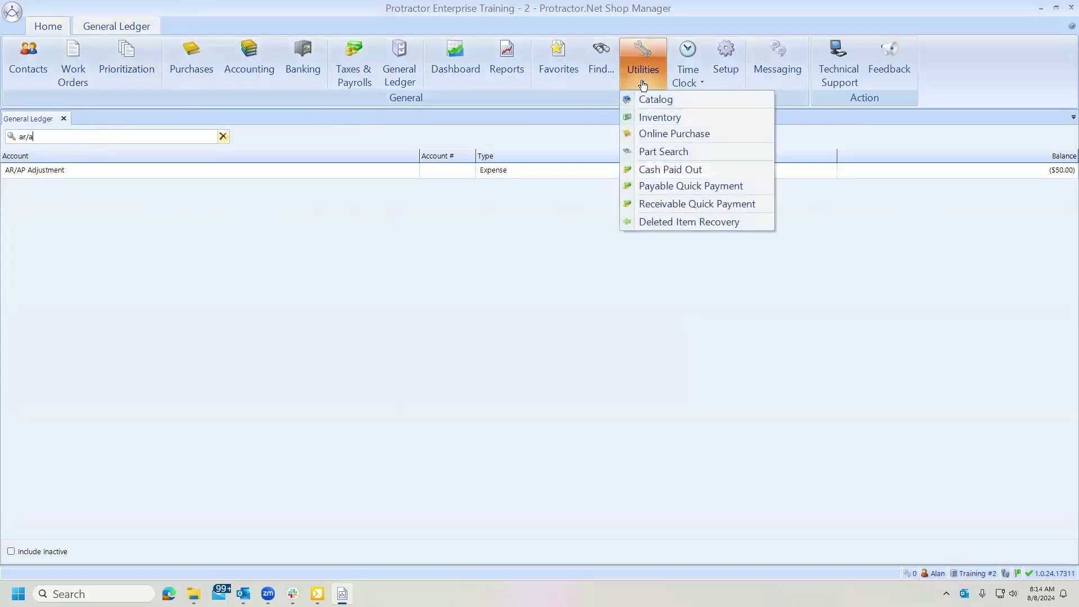
left_click(651, 172)
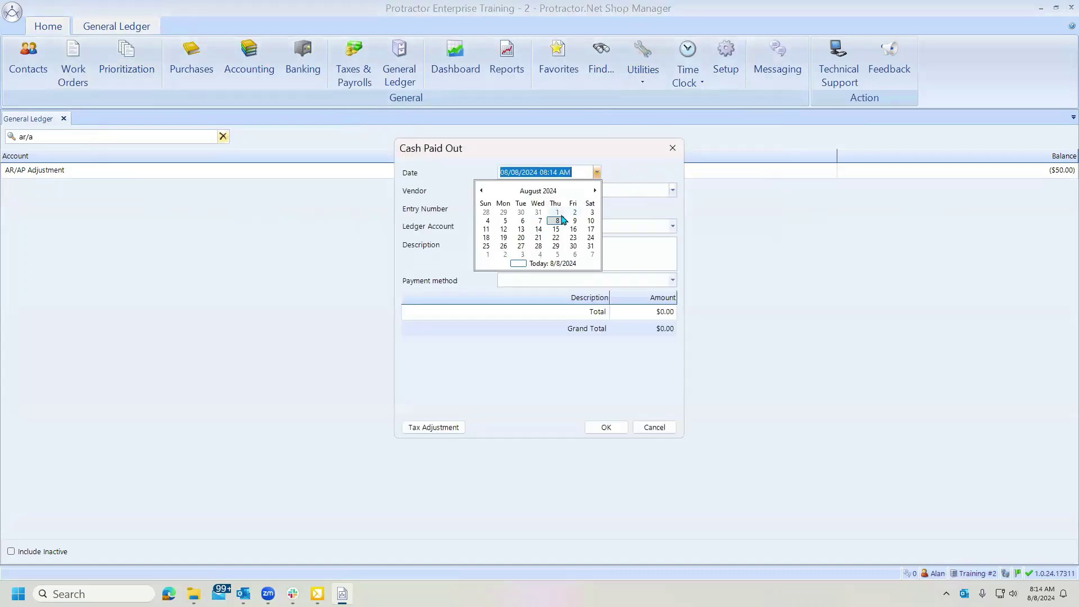
left_click(562, 220)
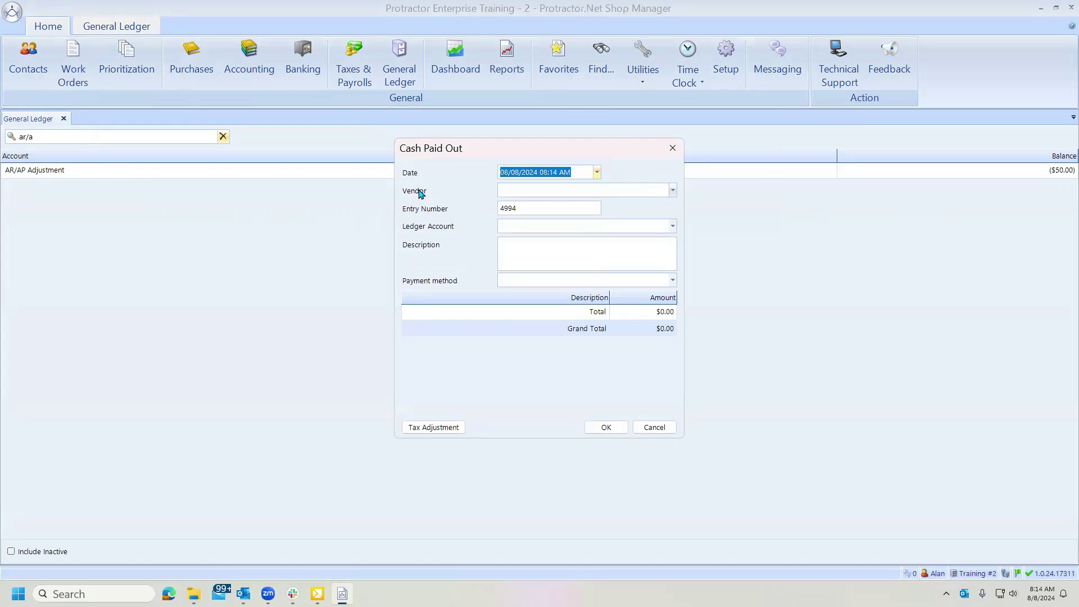
left_click(674, 190)
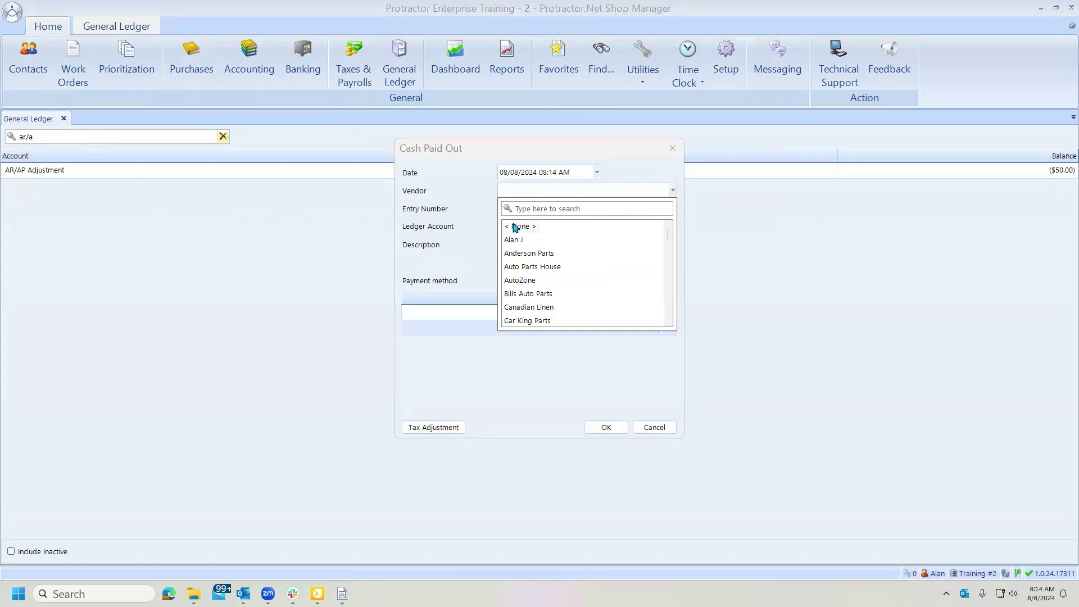
left_click(524, 227)
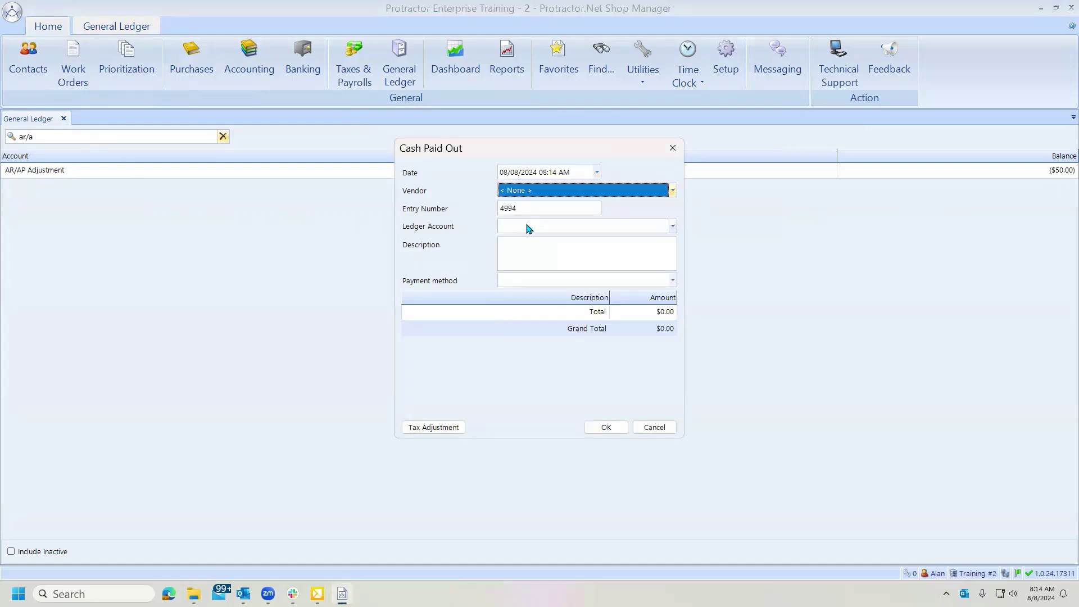
- Charge $50.00 from Checking Account to AR/AP Adjustment as 'Bills shop credit refund'
left_click(672, 226)
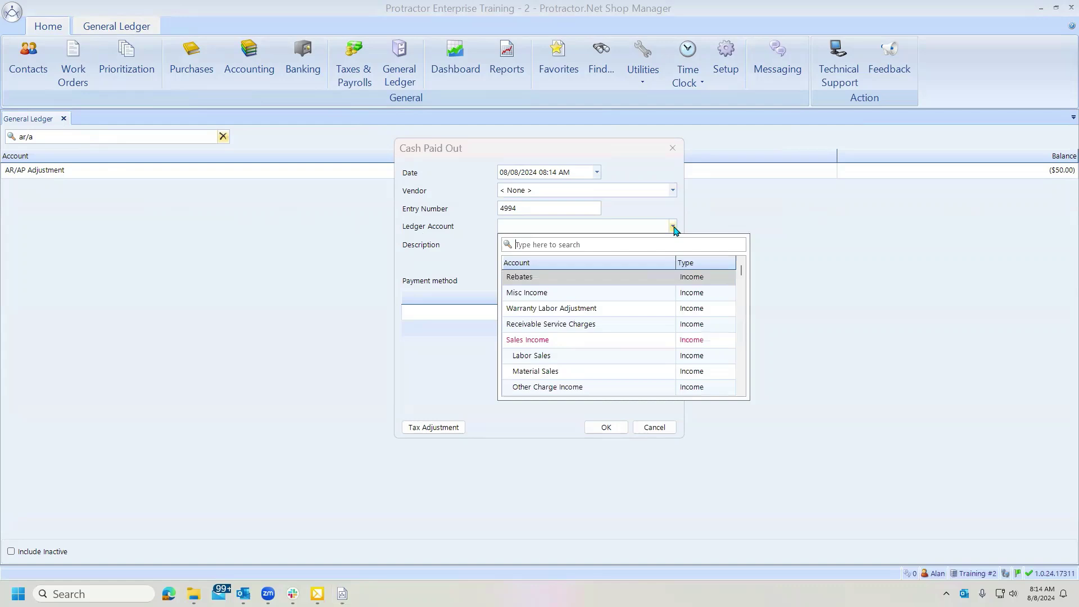
type("ar/")
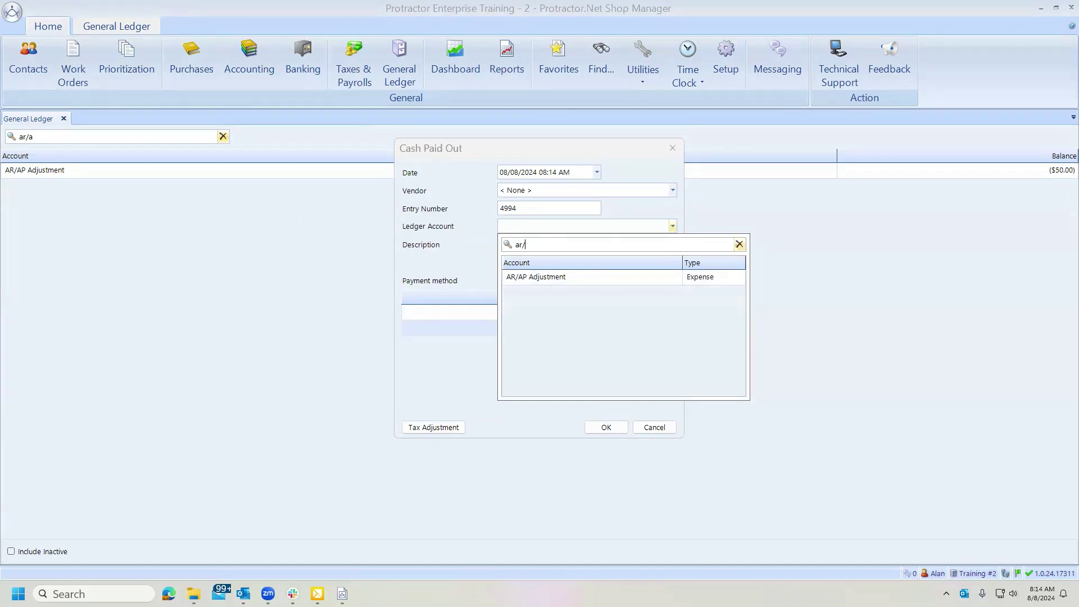
left_click(640, 278)
left_click(530, 250)
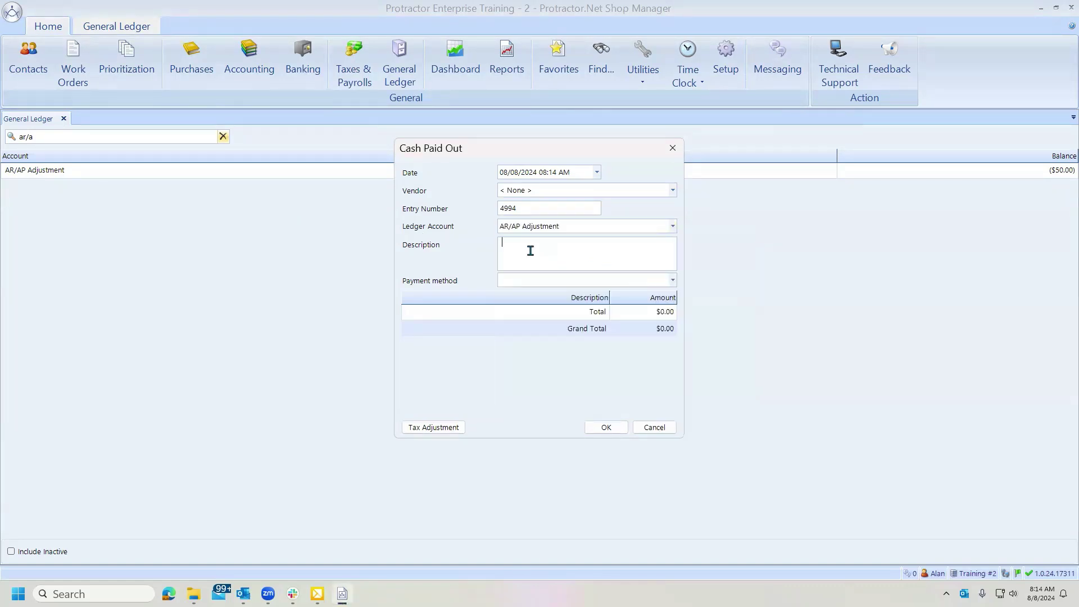
type("Bi")
type("lls shop ")
type("credit")
type(" refund")
left_click(673, 281)
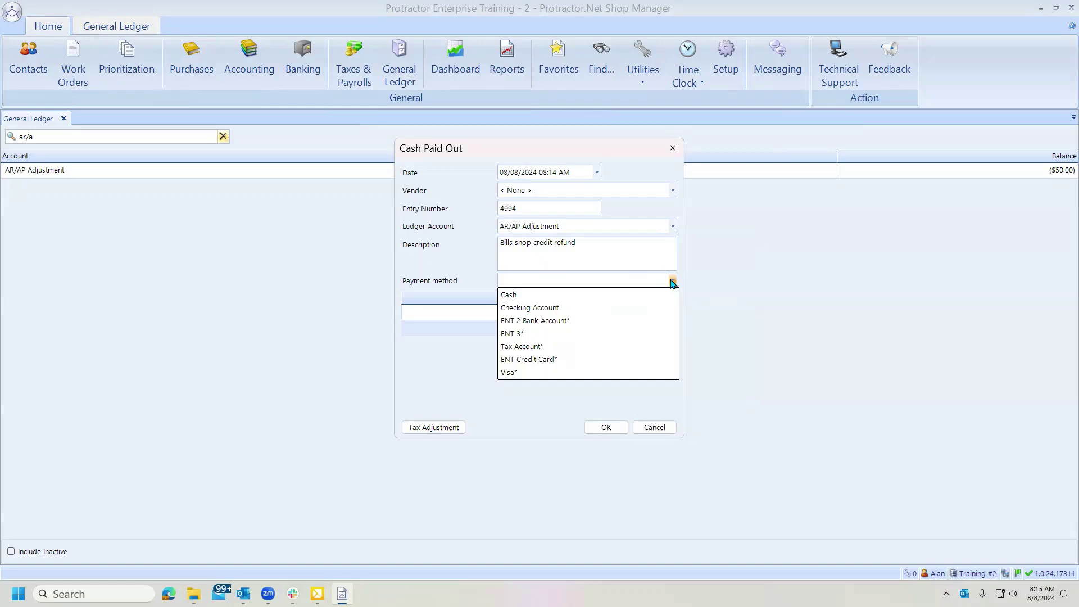
left_click(535, 309)
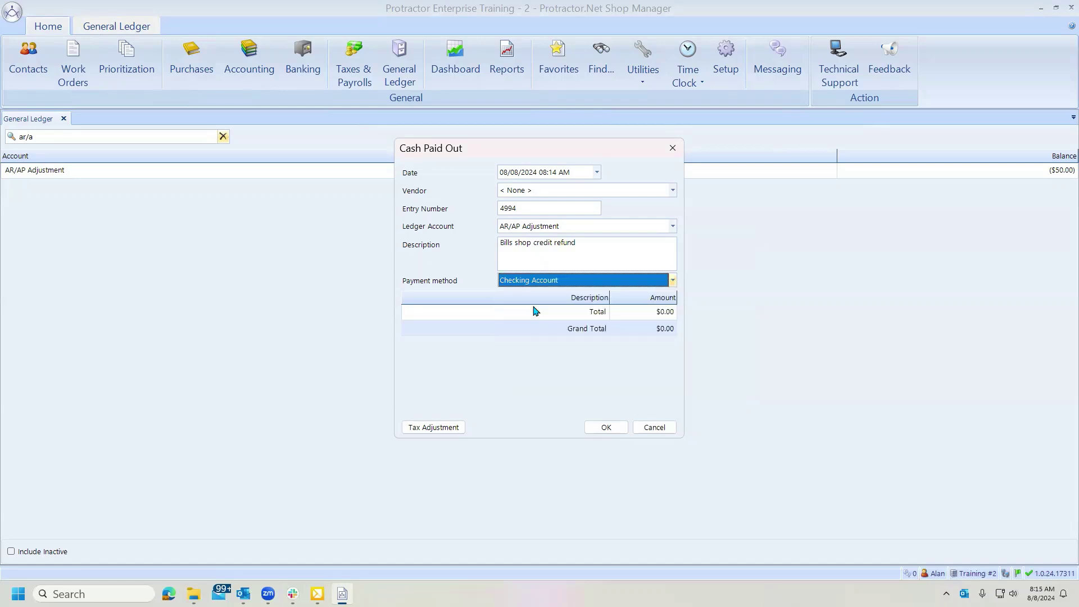
left_click(622, 311)
left_click(622, 311)
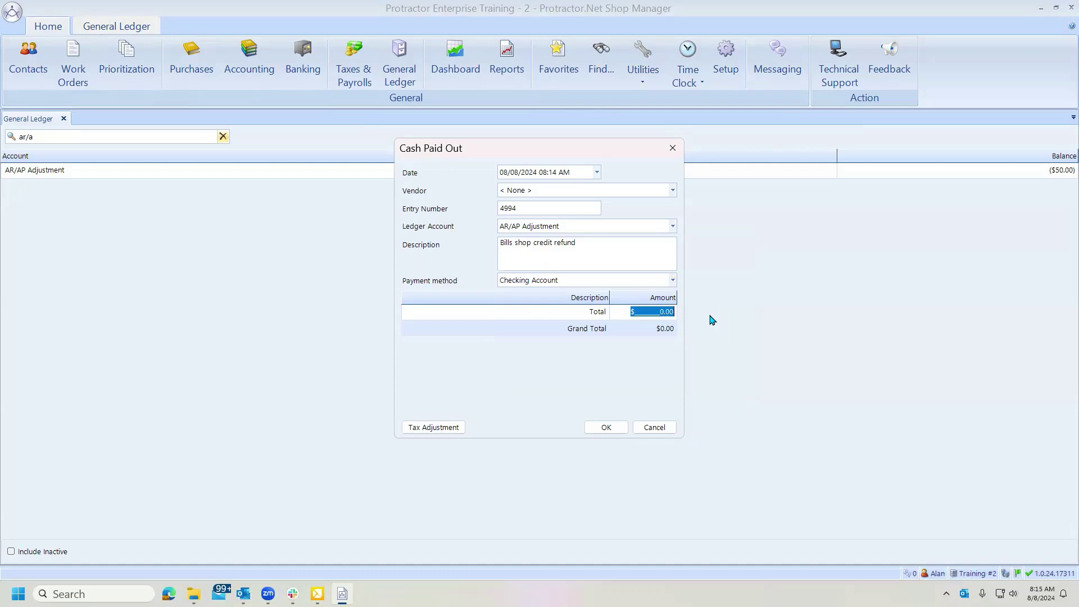
type("5")
key("Tab")
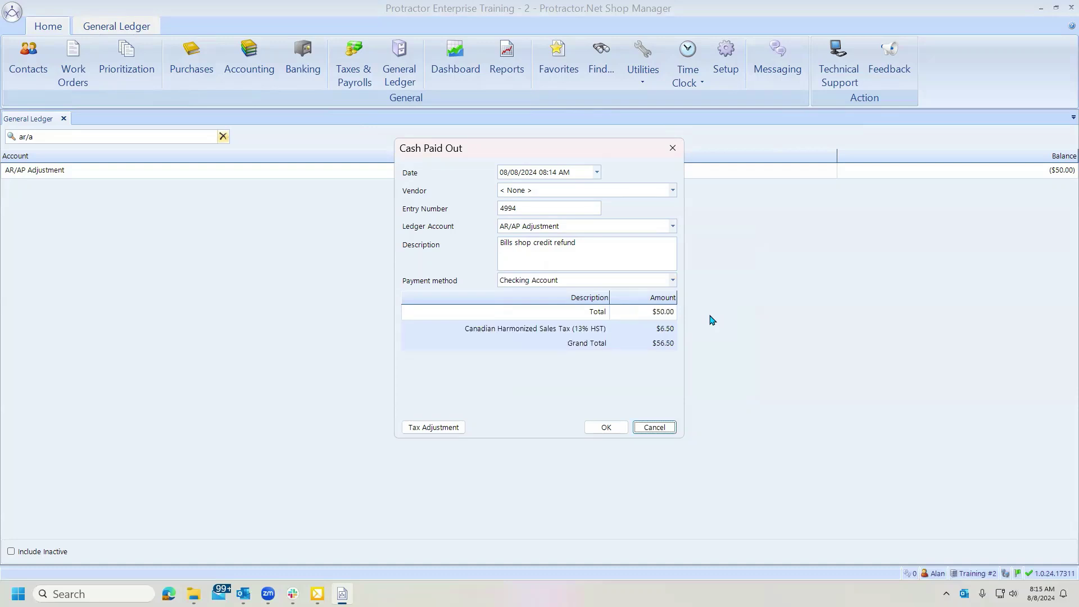
- Set the (H) Canadian Harmonized Sales Tax to 0 and submit the $50.00 payout
left_click(425, 427)
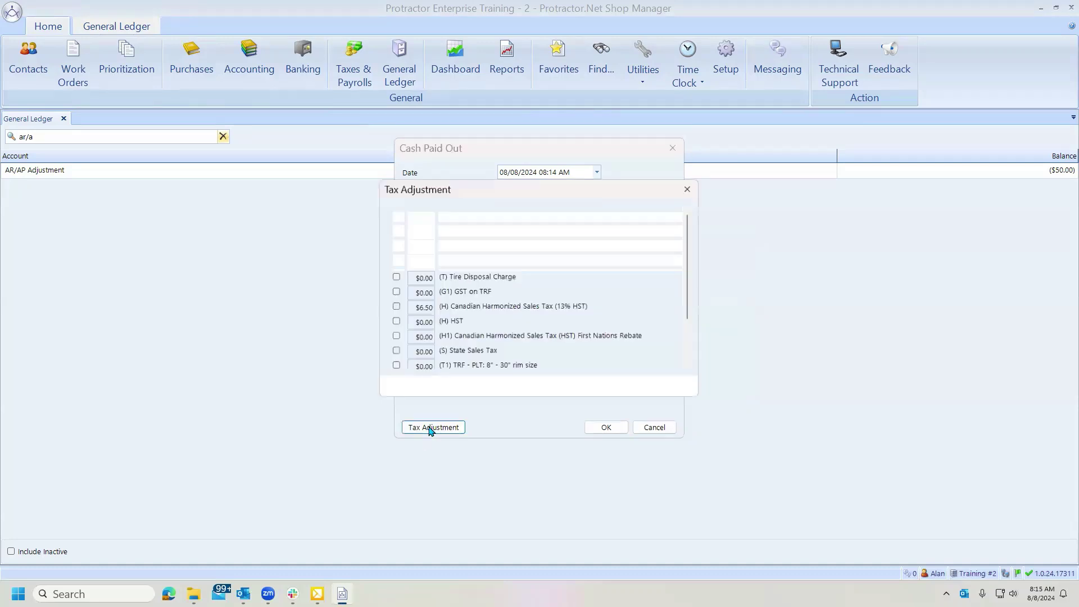
left_click(391, 307)
type("0")
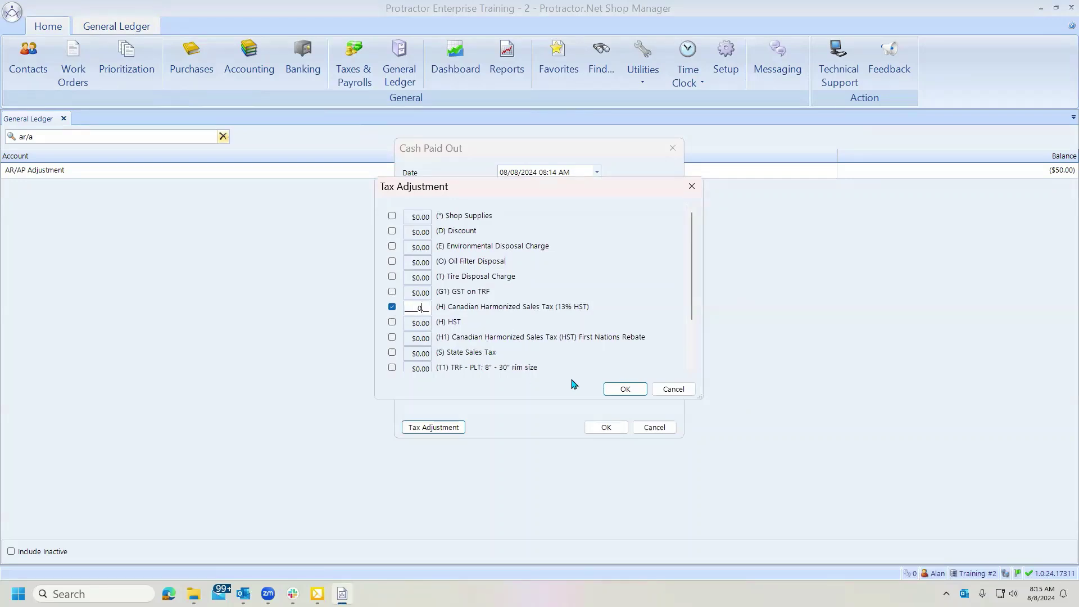
left_click(621, 389)
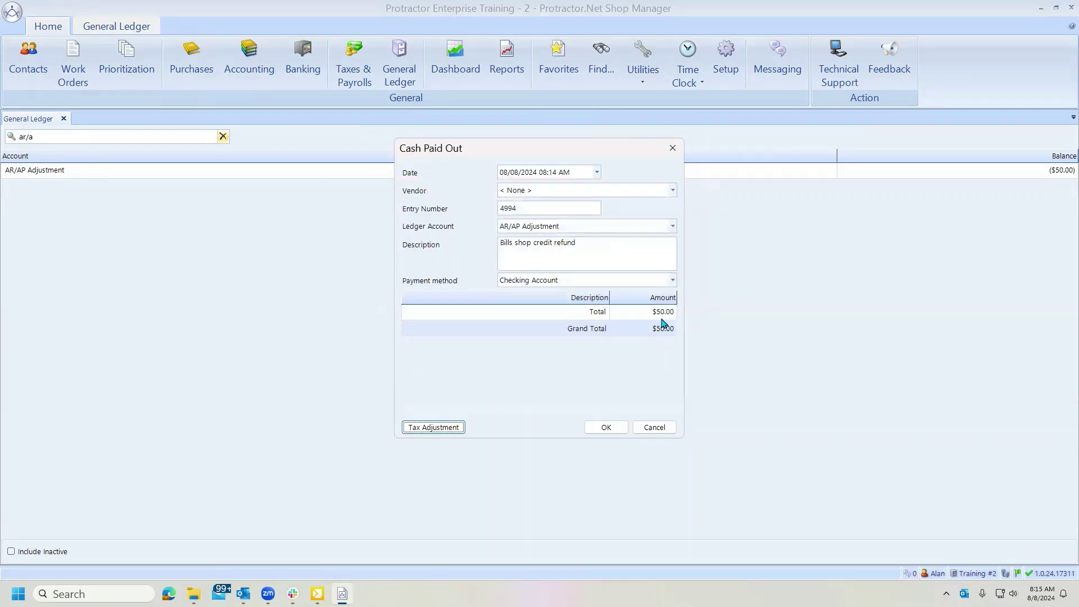
left_click(603, 429)
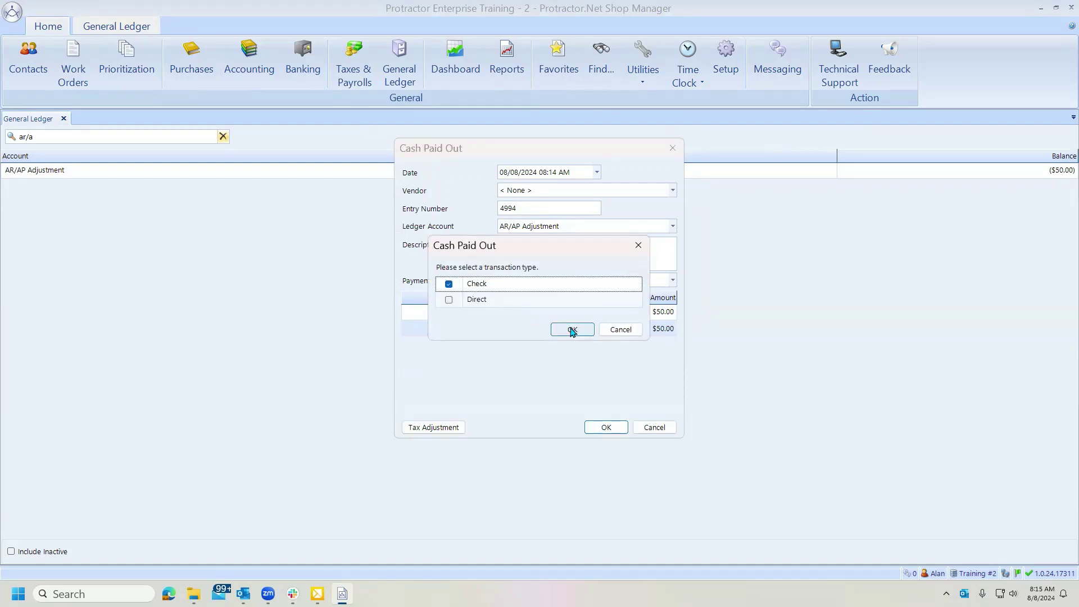
- Pay the refund by check 187 to Bills Shop and save it
left_click(572, 330)
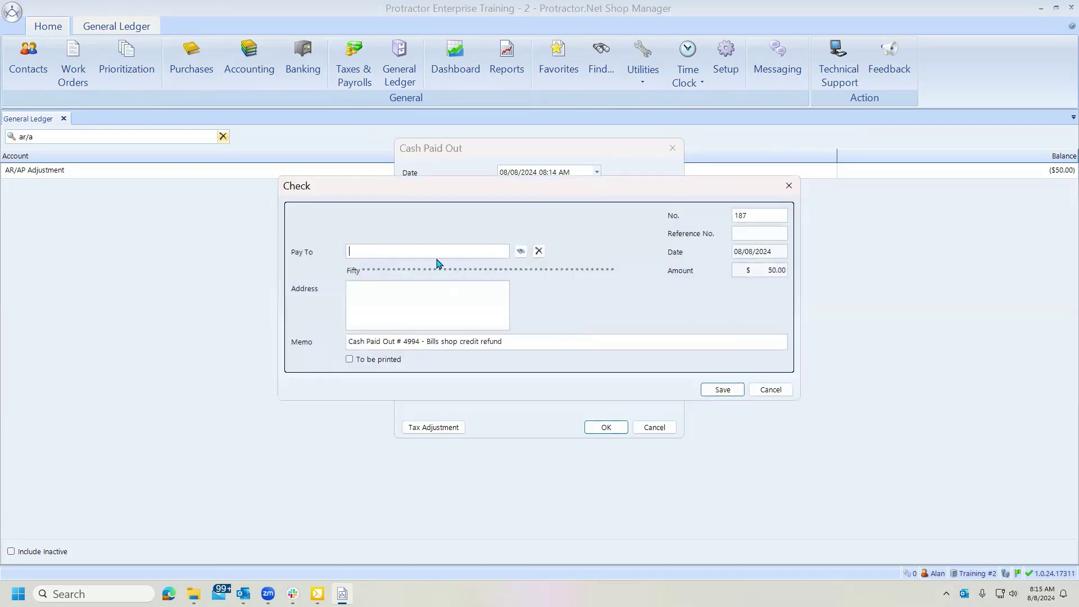
type("Bills")
type(" Shop")
left_click(715, 391)
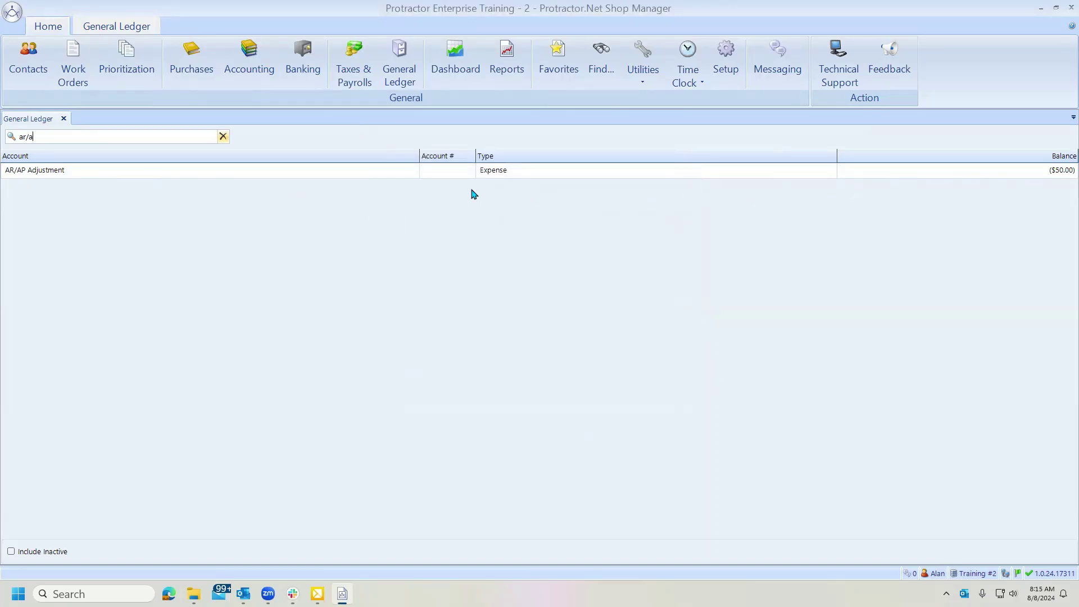
- Refresh the General Ledger so AR/AP Adjustment shows a $0.00 balance
left_click(127, 25)
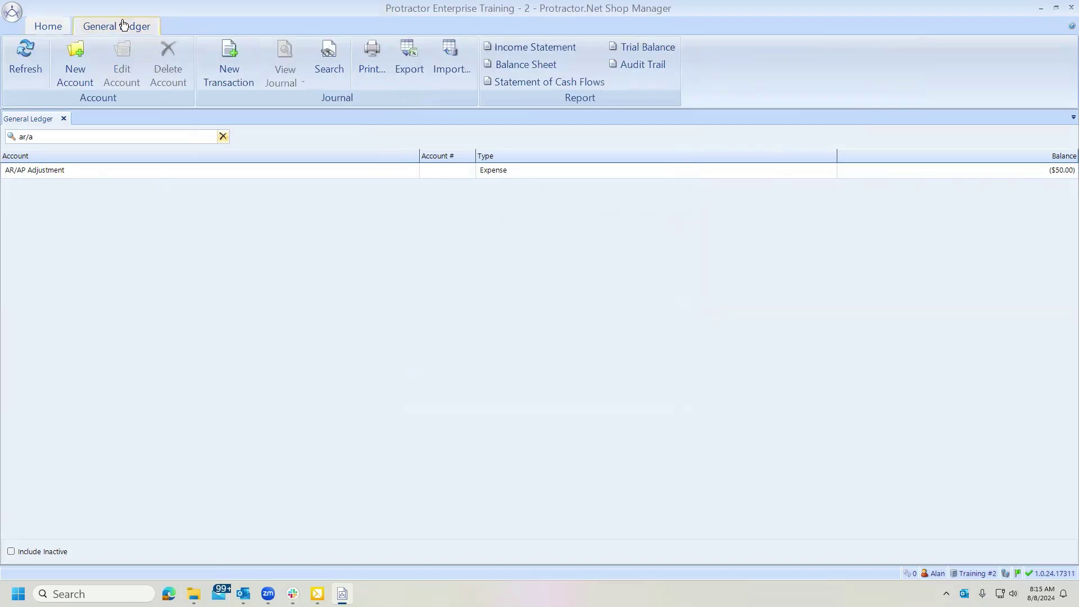
left_click(39, 58)
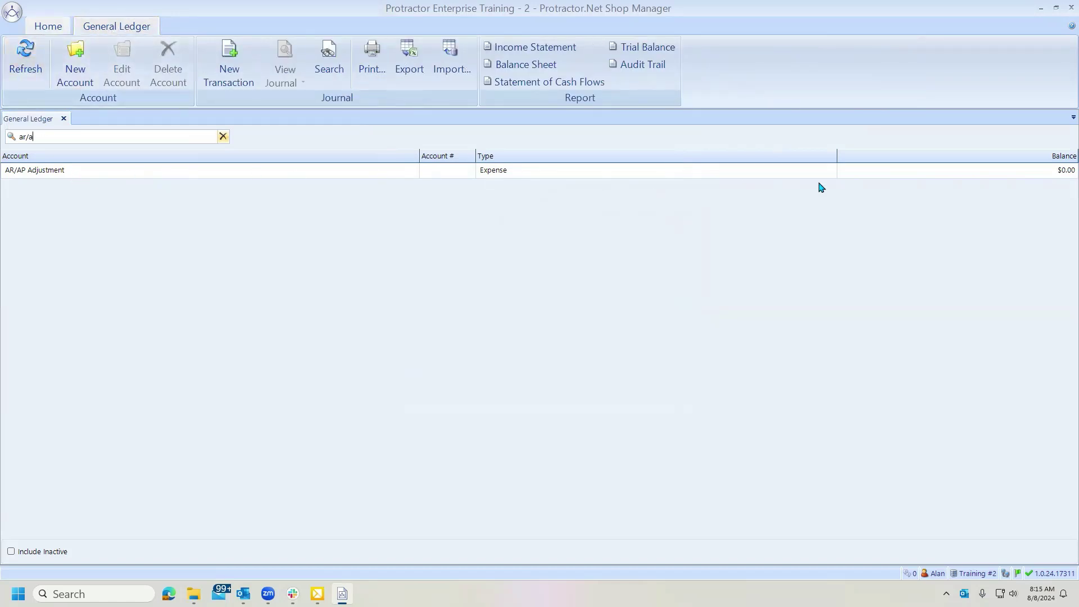